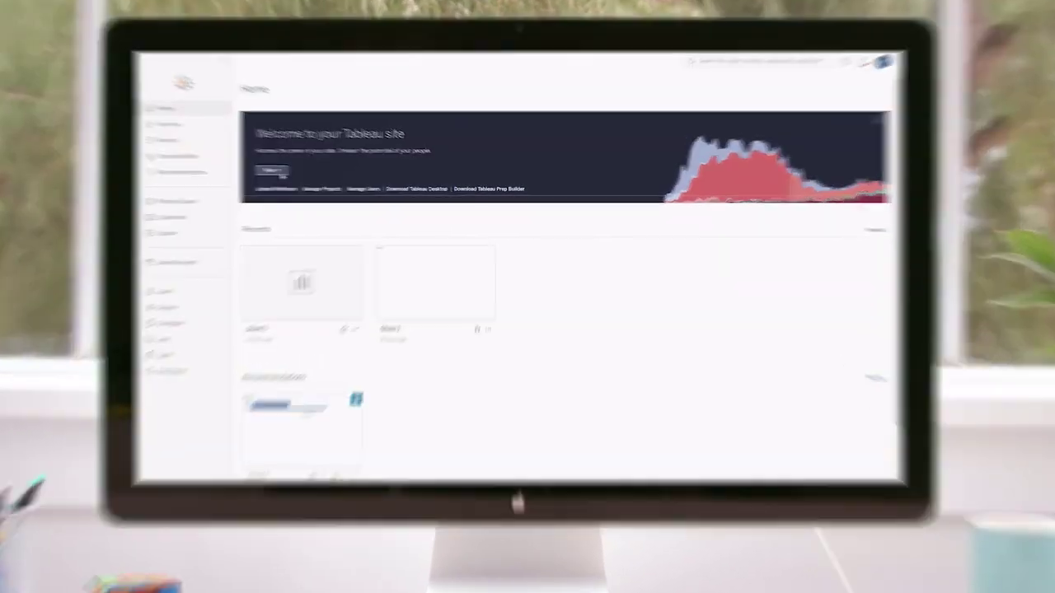
# Start a new virtual connection with MySQL as the data source
pyautogui.click(276, 171)
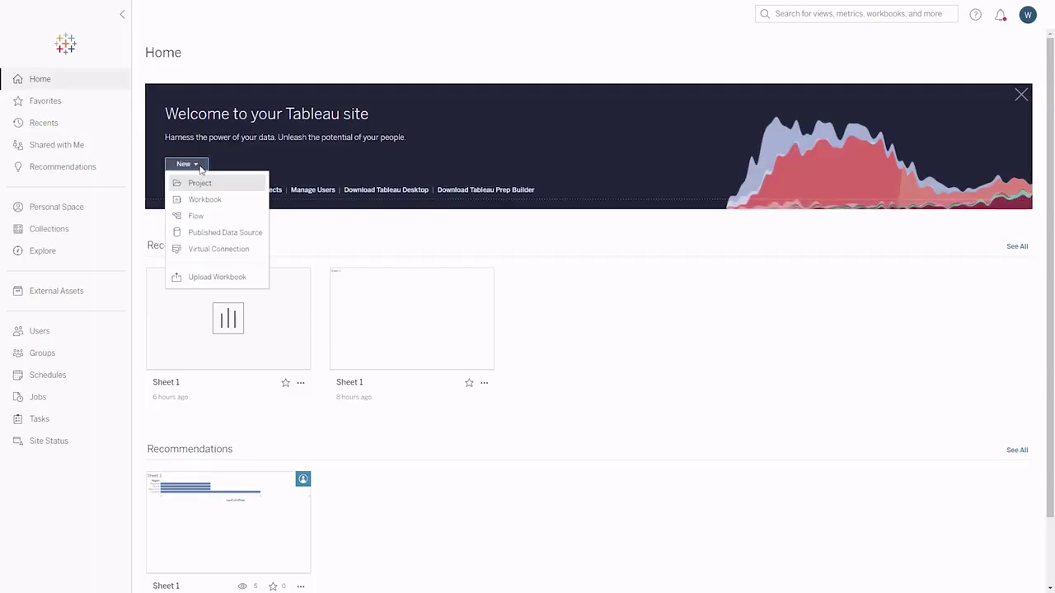
pyautogui.click(192, 251)
pyautogui.scroll(-3, 379, 334)
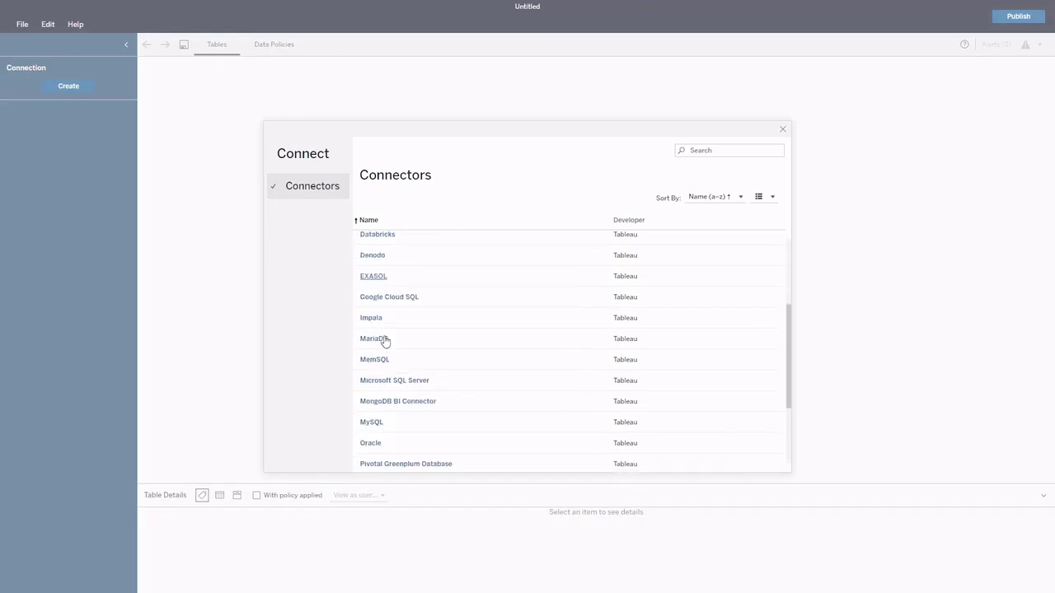
pyautogui.scroll(-3, 386, 348)
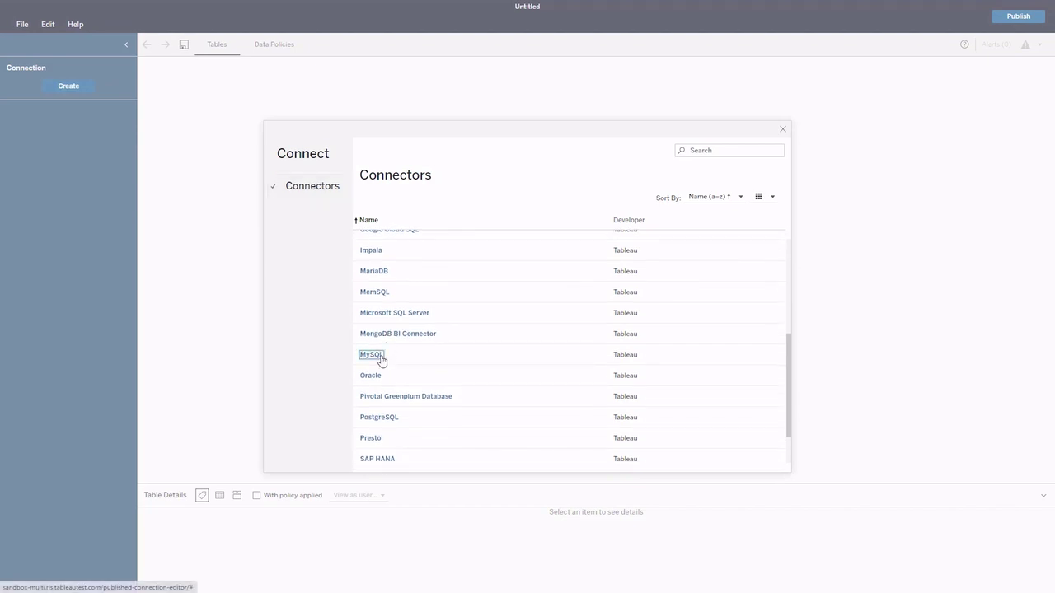
pyautogui.click(380, 356)
# Sign in with the server address, database crlsTest, the username and the account password
pyautogui.click(434, 217)
pyautogui.hotkey('ctrl', 'v')
pyautogui.press('Tab')
pyautogui.press('Tab')
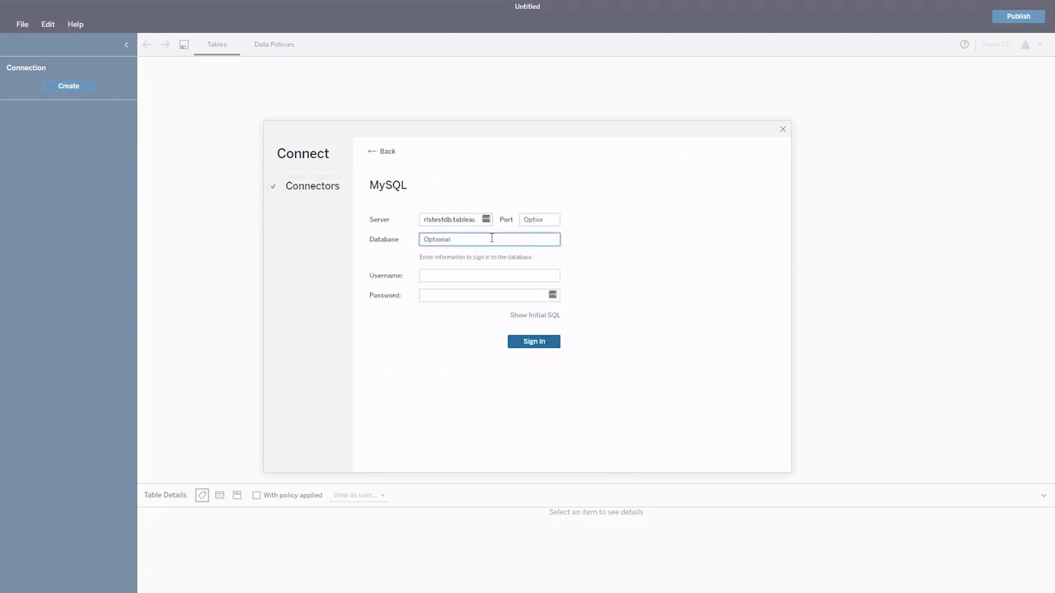
pyautogui.write('crlsTest')
pyautogui.press('Tab')
pyautogui.write('rlsadm')
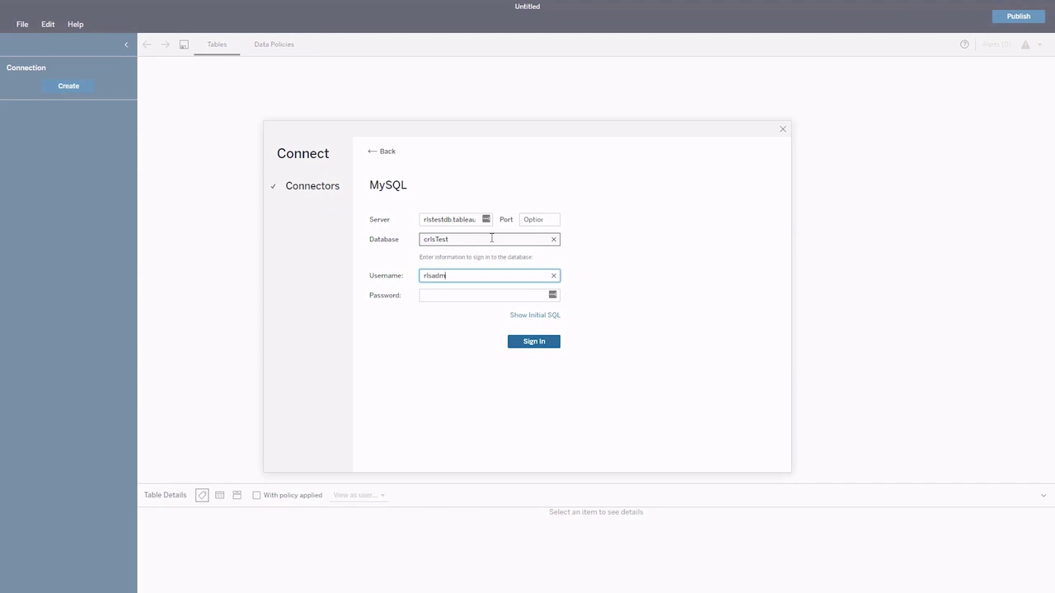
pyautogui.write('in')
pyautogui.press('Tab')
pyautogui.write('*')
pyautogui.press('Return')
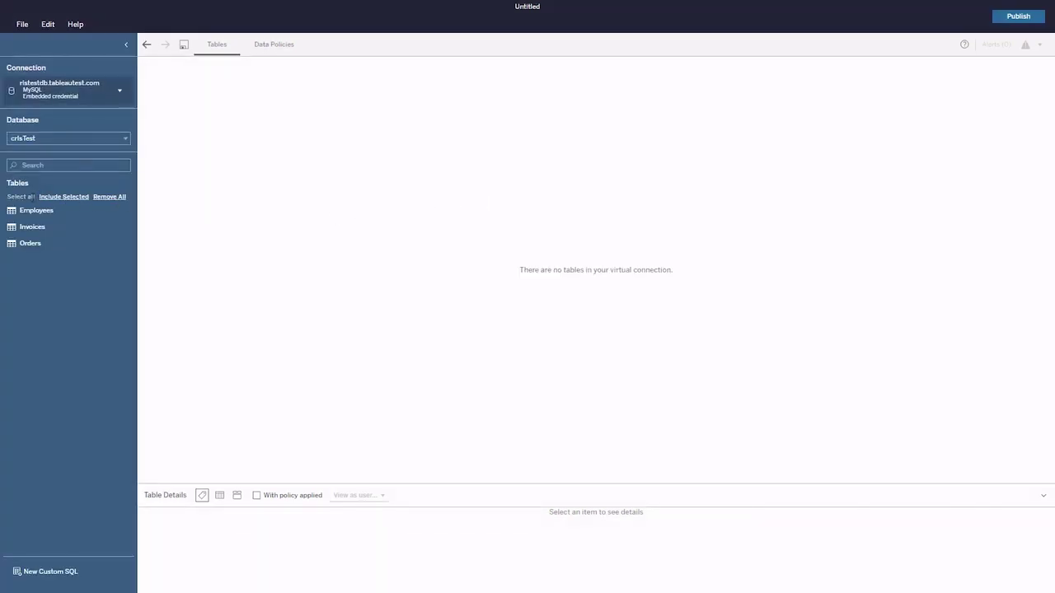
# Include all three tables and publish the virtual connection as 'Sales Data' in Default
pyautogui.click(20, 197)
pyautogui.click(63, 197)
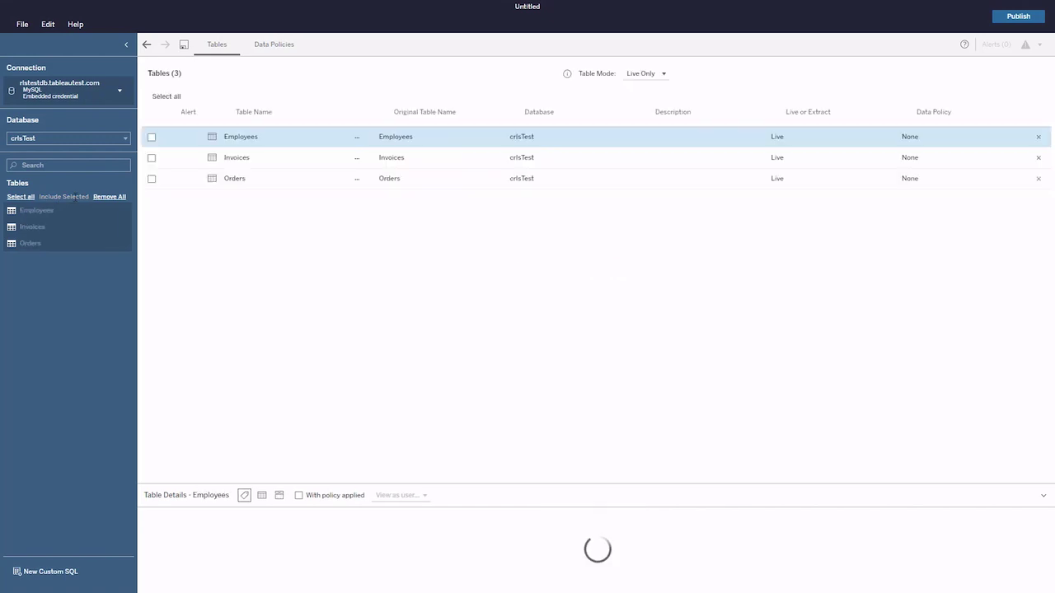
pyautogui.click(23, 24)
pyautogui.click(28, 52)
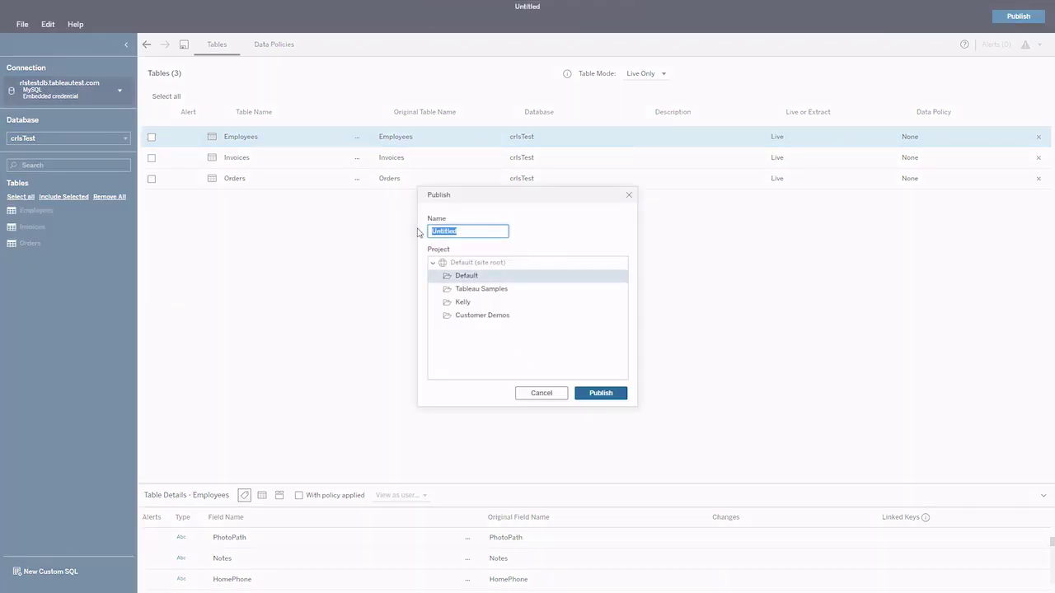
pyautogui.write('Sales Data')
pyautogui.click(606, 394)
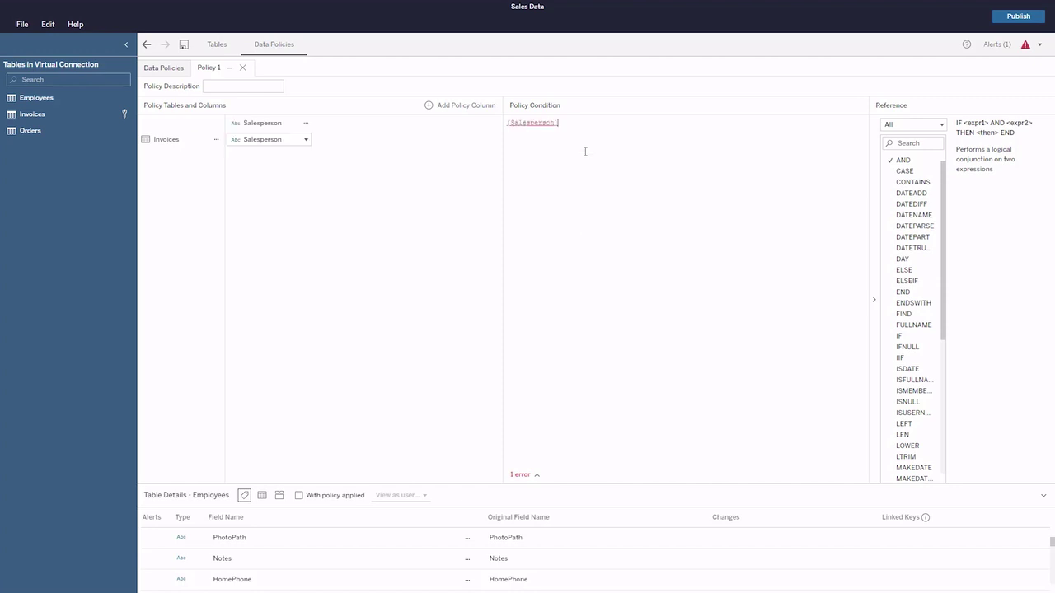
# Finish the policy condition as [Salesperson] = FULLNAME() and enlarge the Table Details area
pyautogui.write('FUL')
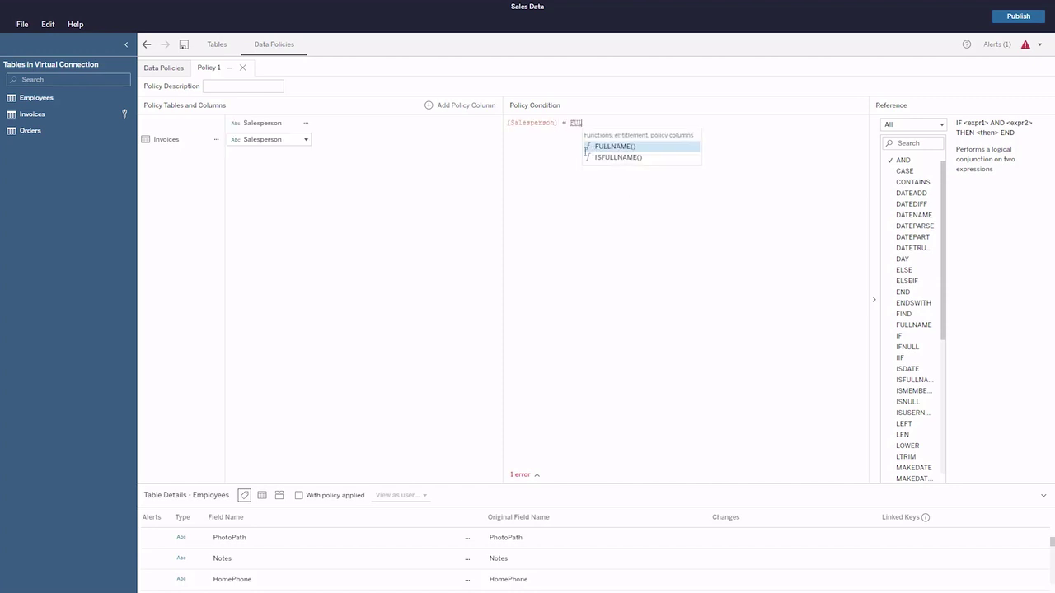
pyautogui.press('Return')
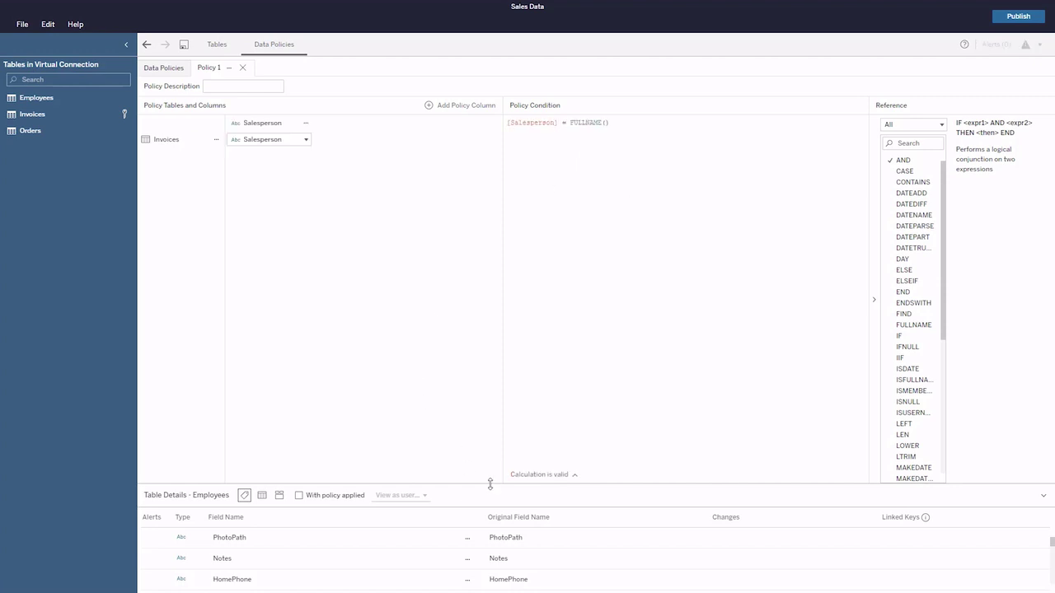
pyautogui.moveTo(490, 485); pyautogui.dragTo(494, 384)
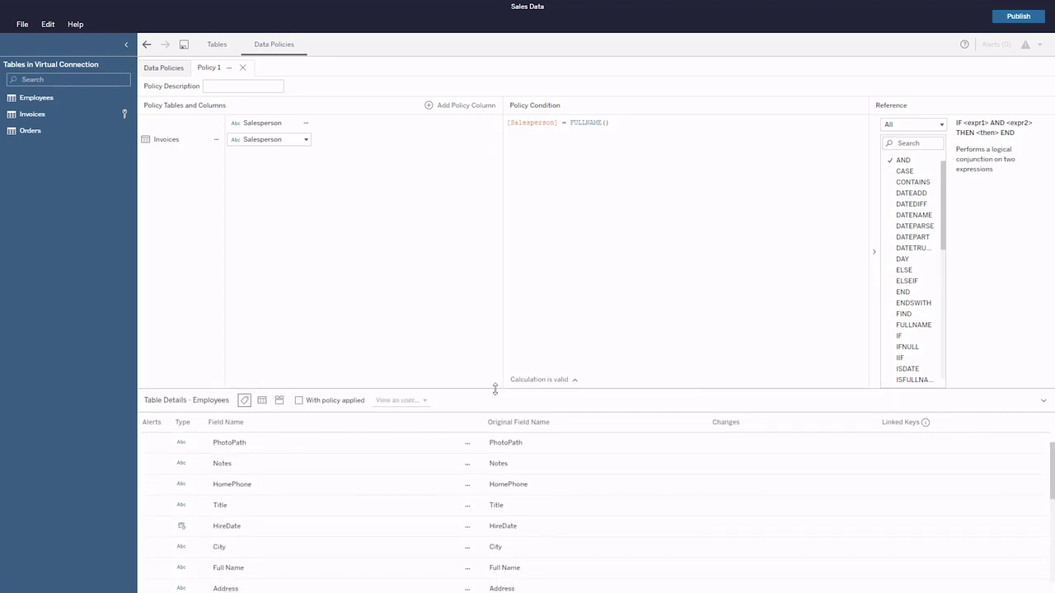
pyautogui.click(261, 401)
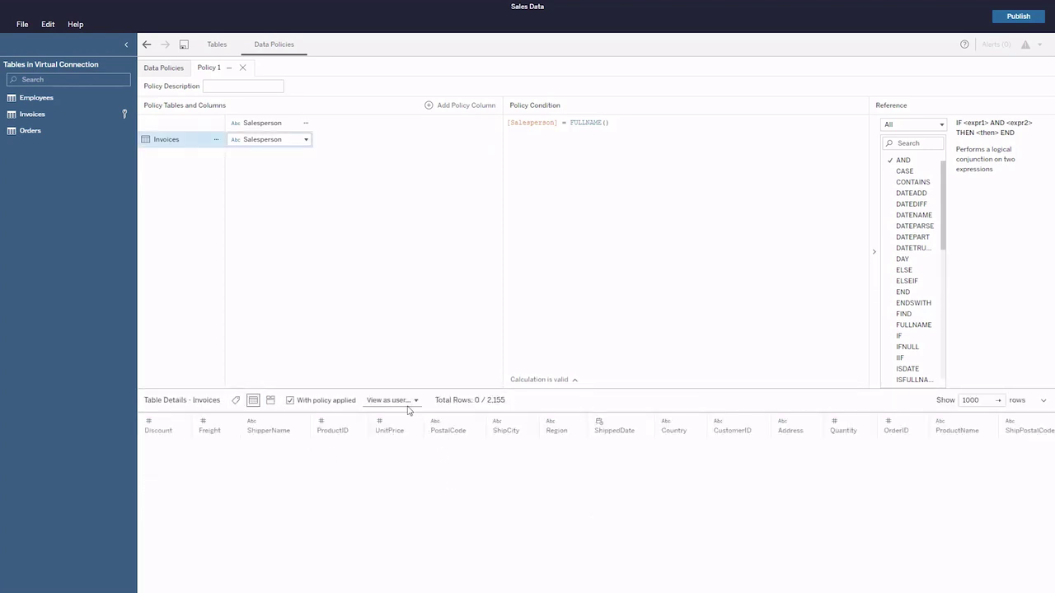
# Preview Invoices as one salesperson and chart Salesperson, showing 260 of 2,155 rows
pyautogui.click(407, 404)
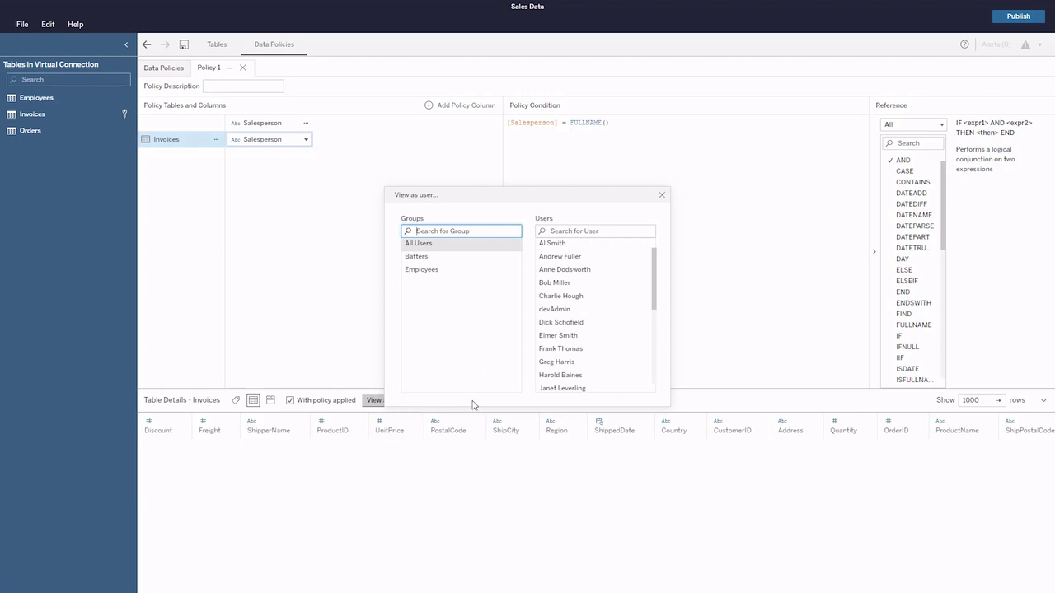
pyautogui.moveTo(657, 282); pyautogui.dragTo(654, 323)
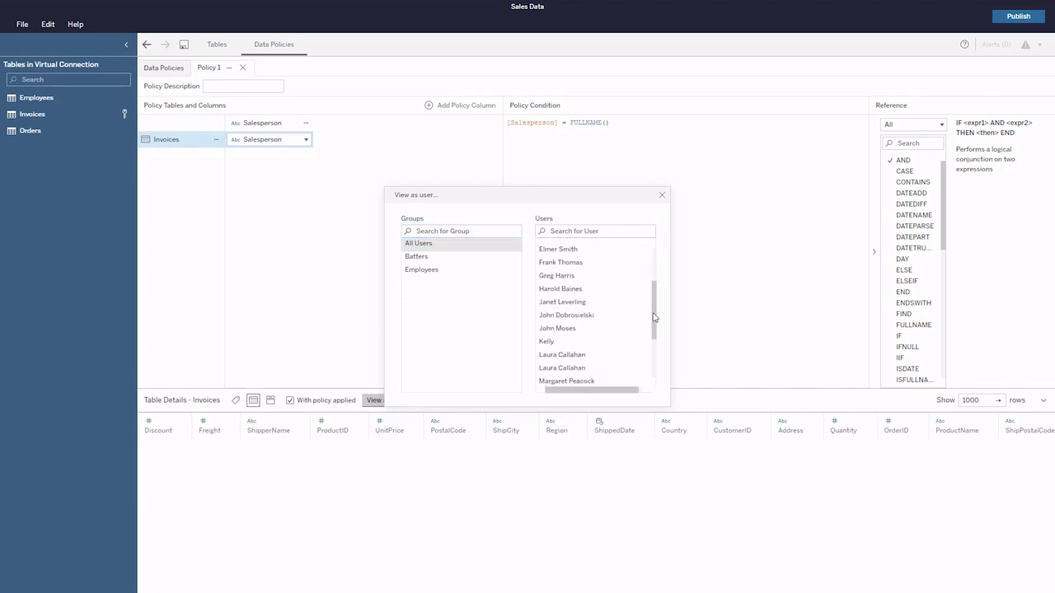
pyautogui.click(618, 361)
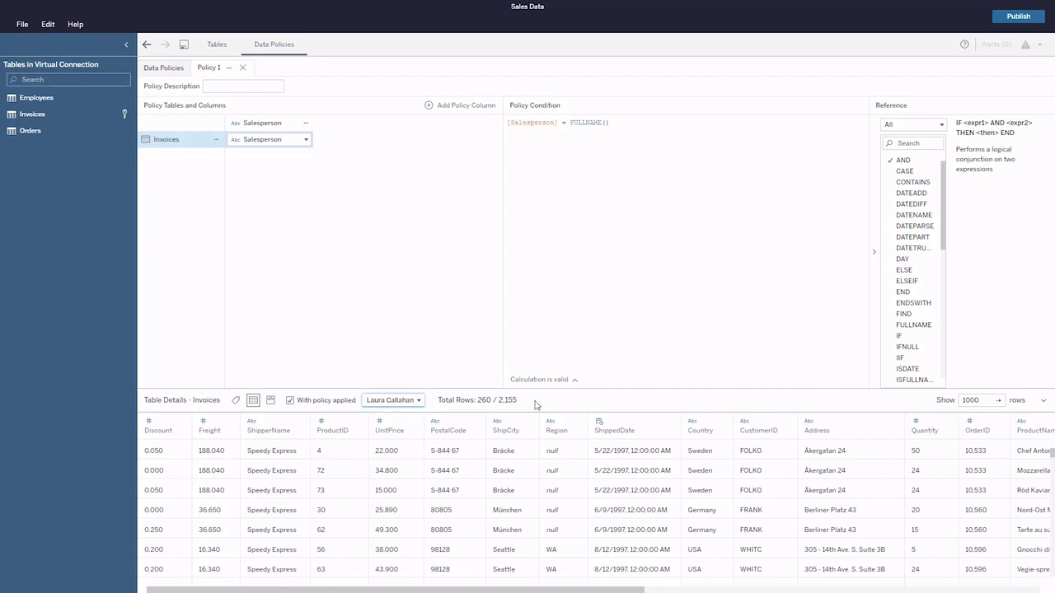
pyautogui.click(270, 399)
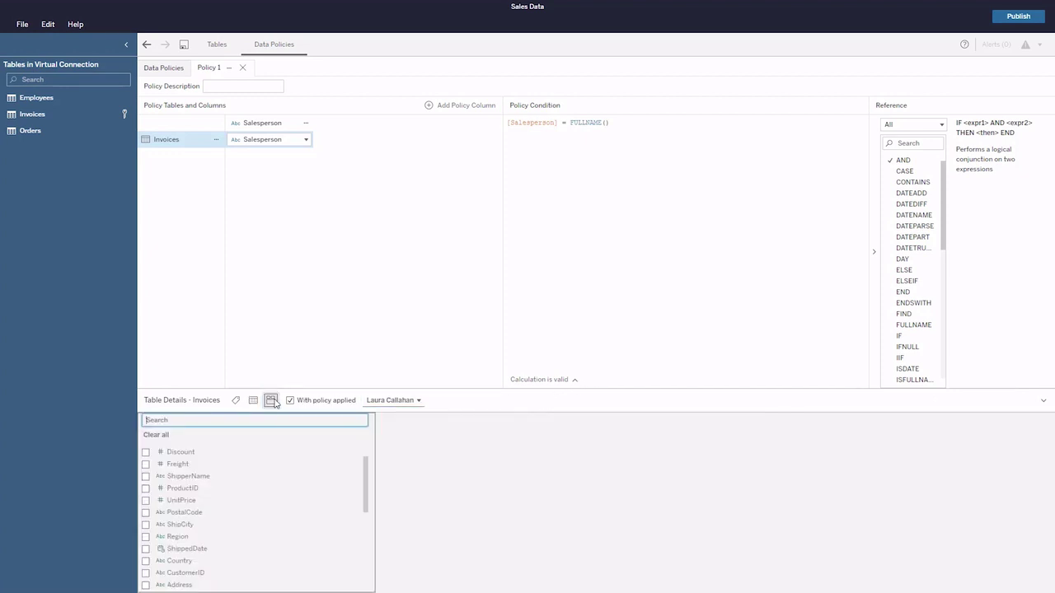
pyautogui.scroll(-5, 255, 470)
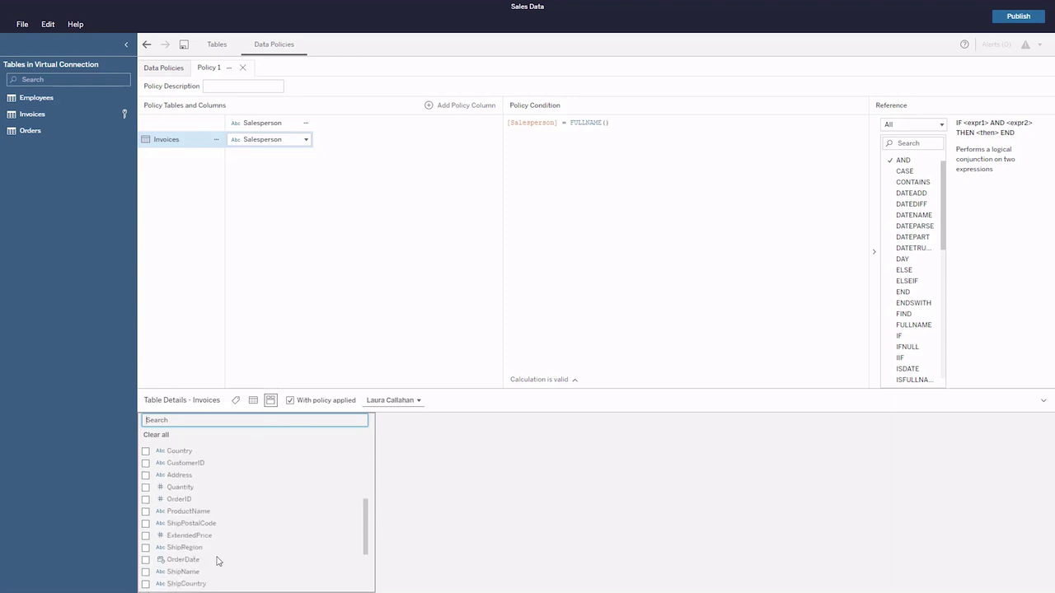
pyautogui.click(145, 553)
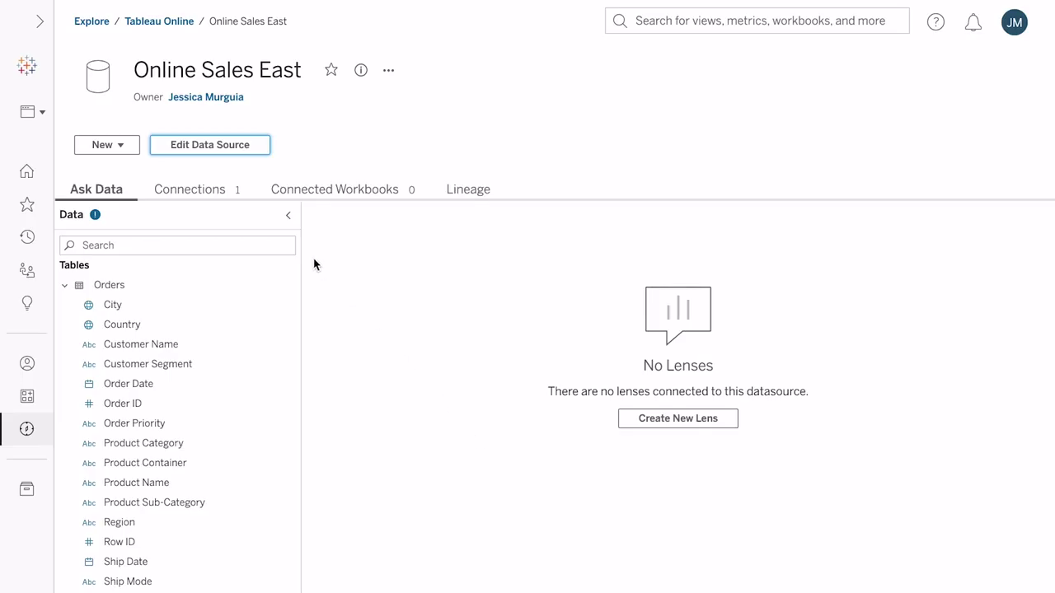
# Edit Online Sales East and relate the Returns sheet to Orders on Order ID
pyautogui.click(220, 145)
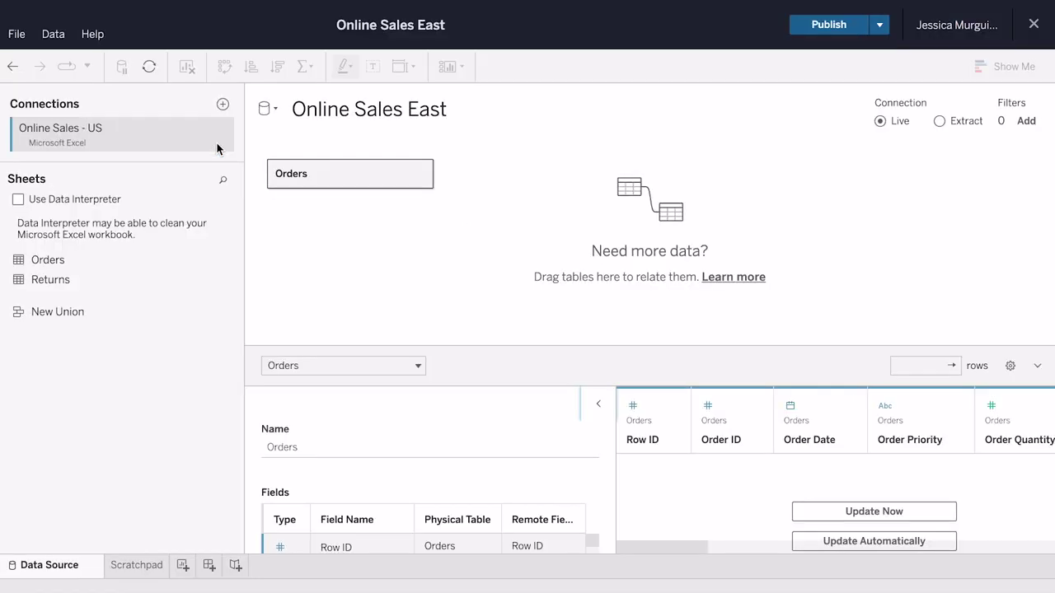
pyautogui.moveTo(88, 283); pyautogui.dragTo(523, 198)
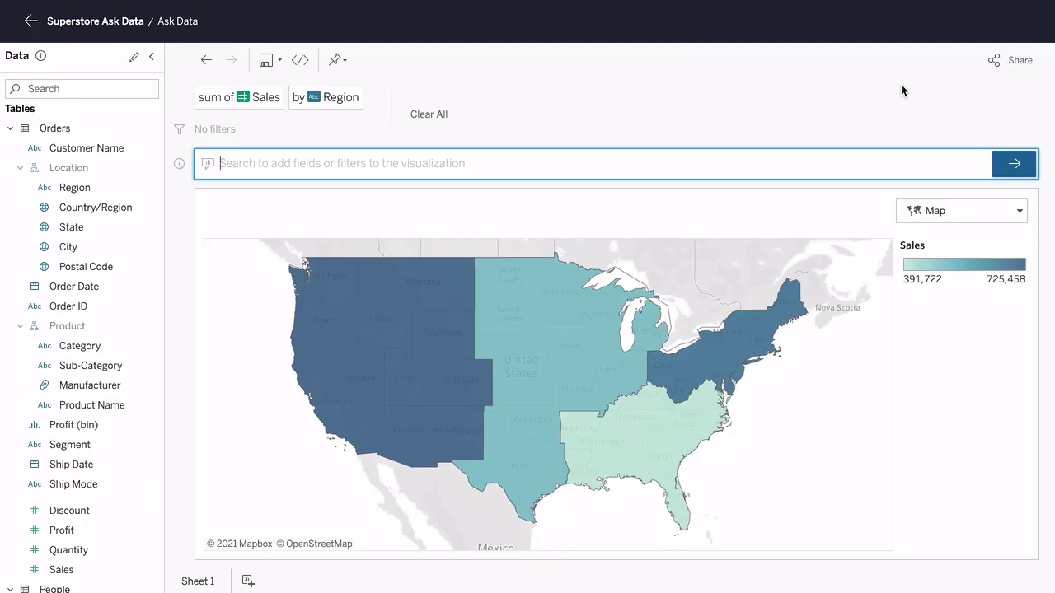
# Share the visualization with the suggested colleague, adding 'Check out the Sales by Region!'
pyautogui.click(1002, 64)
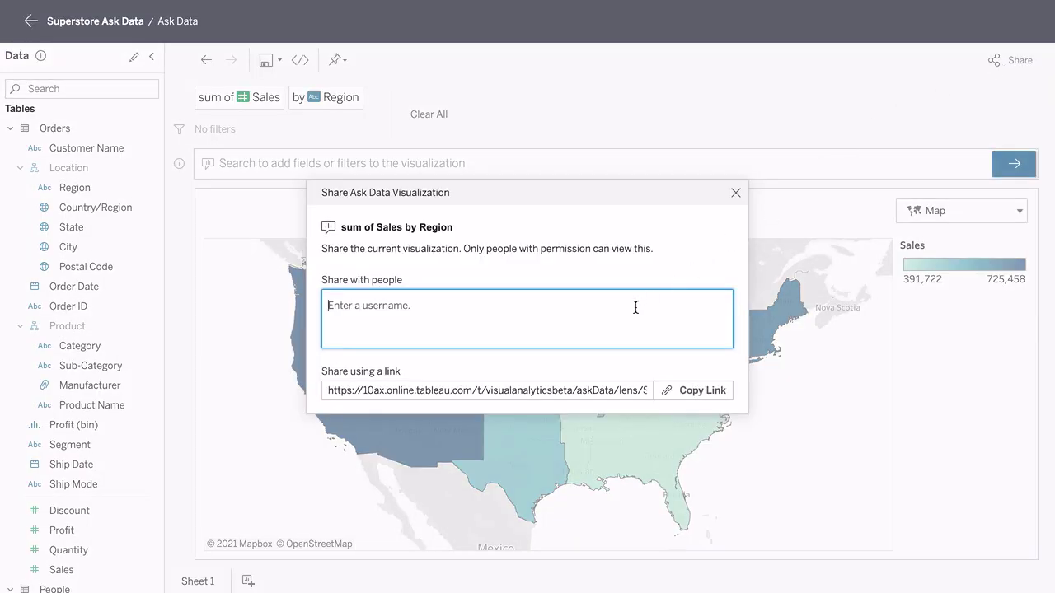
pyautogui.write('april')
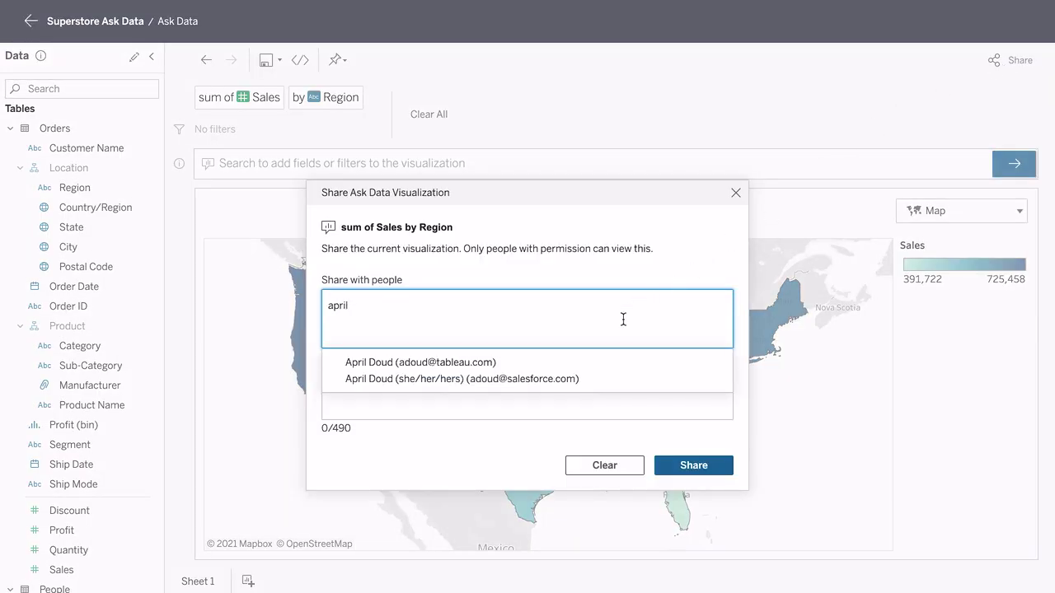
pyautogui.click(537, 367)
pyautogui.click(489, 400)
pyautogui.write('Check out the Sales by Region!')
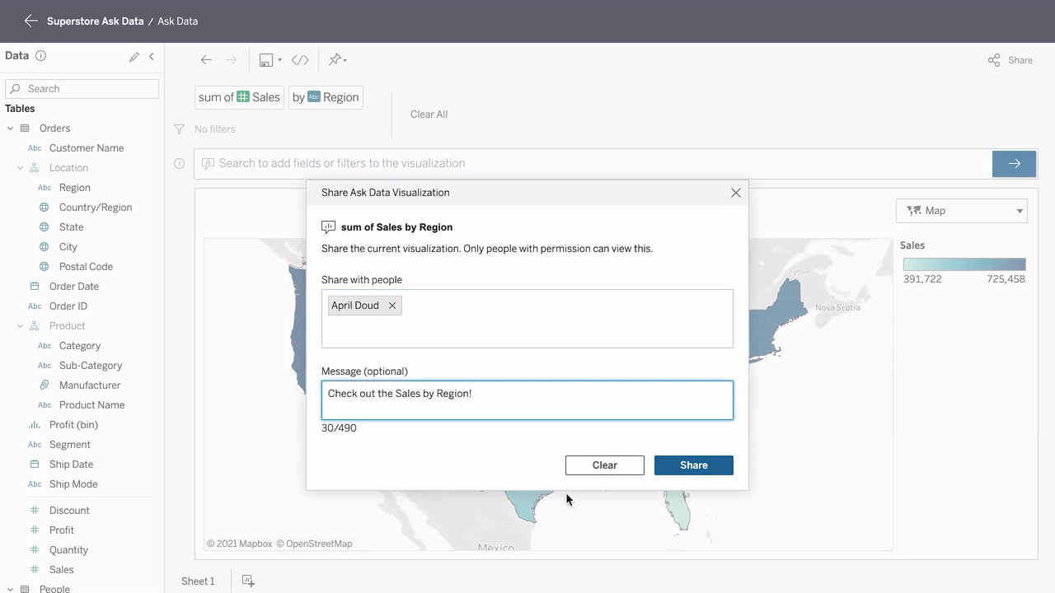
pyautogui.click(669, 471)
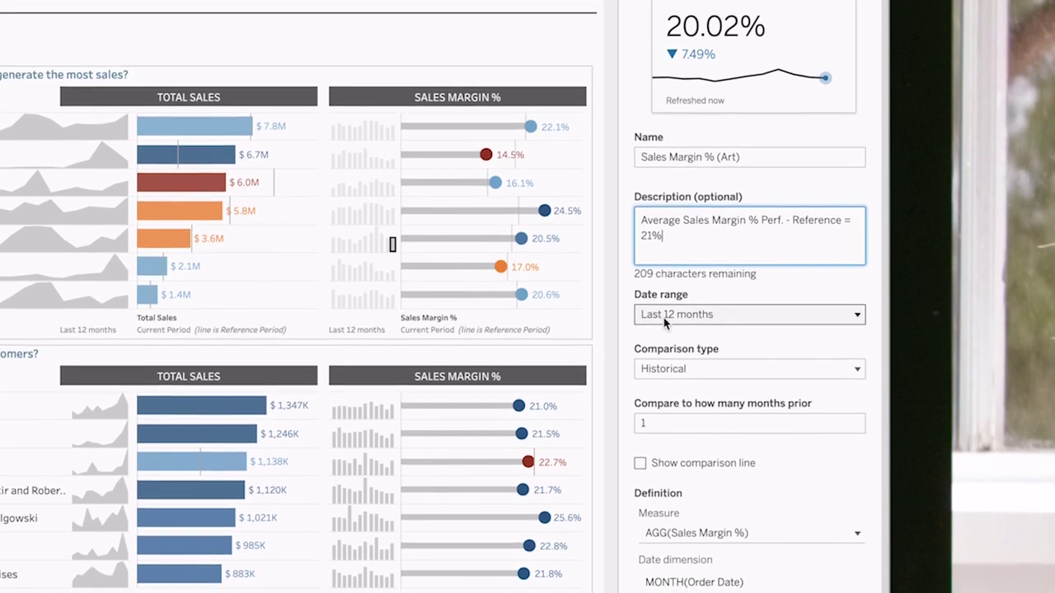
# Set the comparison to Constant 21, rating above it Good and below it Bad
pyautogui.click(772, 326)
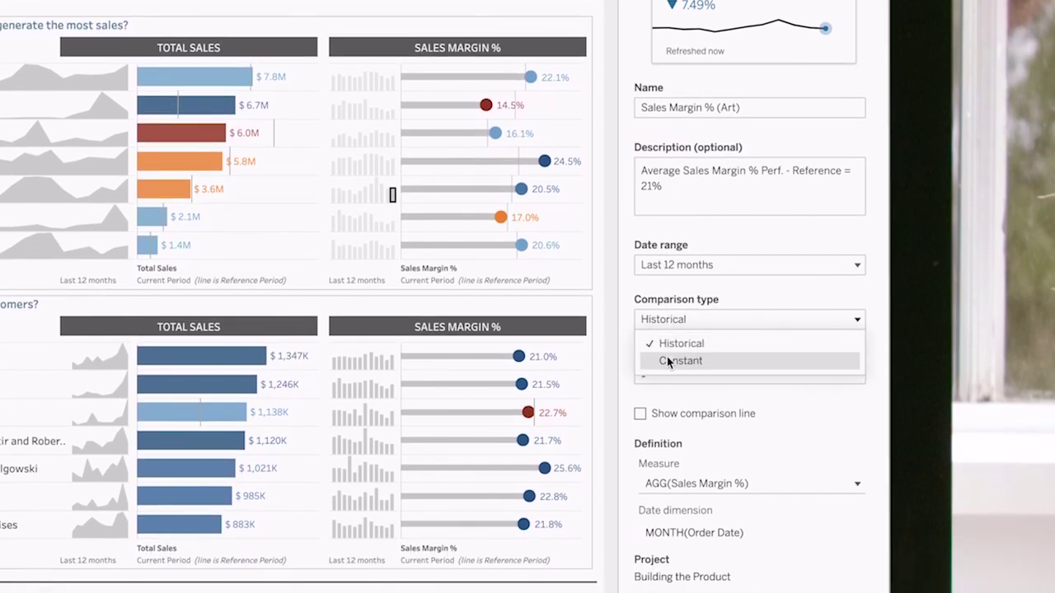
pyautogui.click(667, 360)
pyautogui.write('21')
pyautogui.click(785, 436)
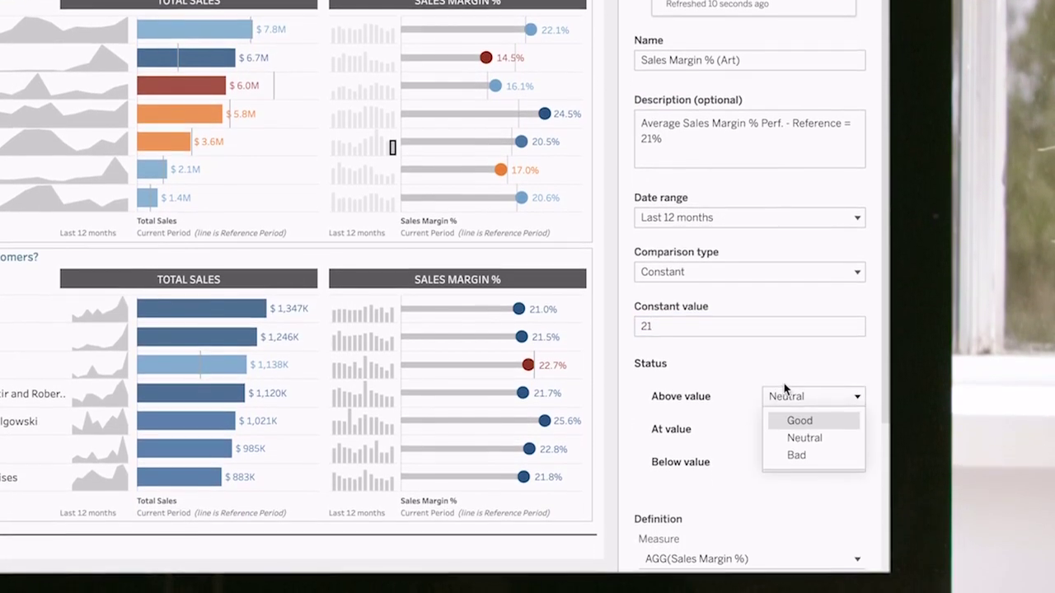
pyautogui.click(799, 421)
pyautogui.click(789, 462)
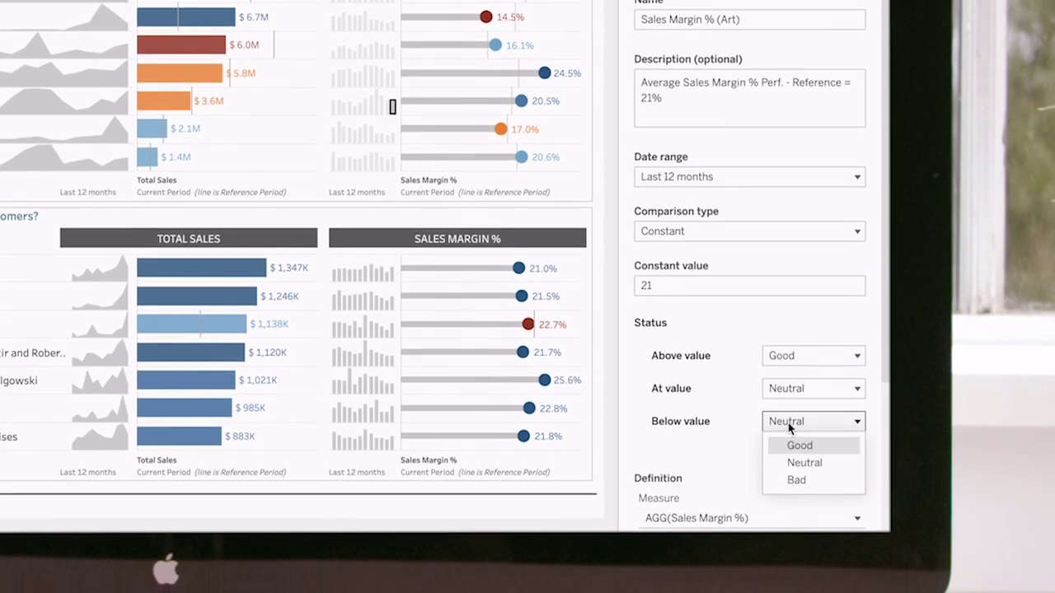
pyautogui.click(795, 481)
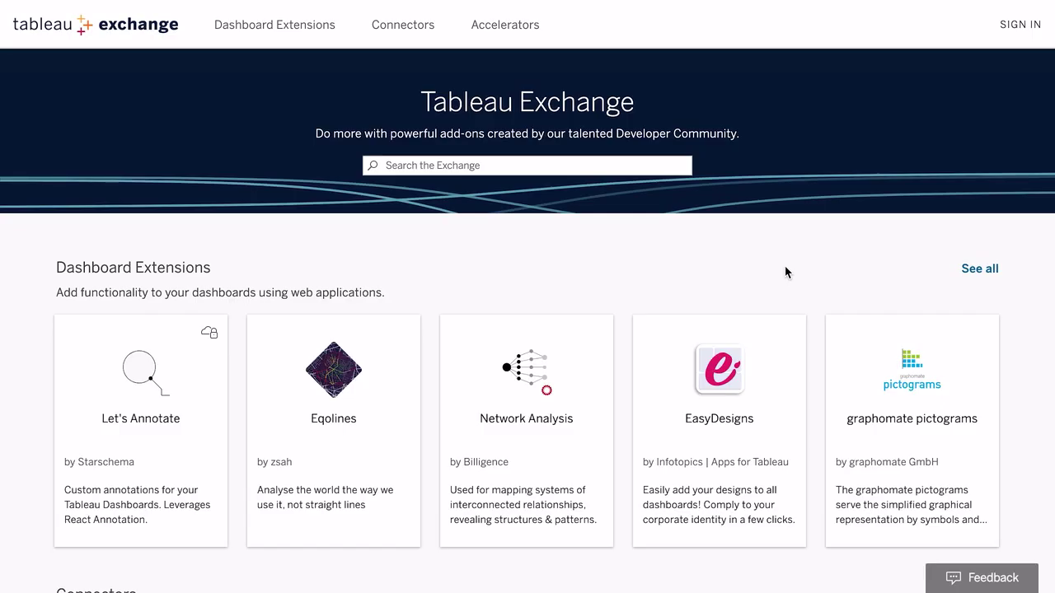
# Go to the Exchange Accelerators catalogue and expand the Connection Type filter
pyautogui.scroll(-5, 785, 272)
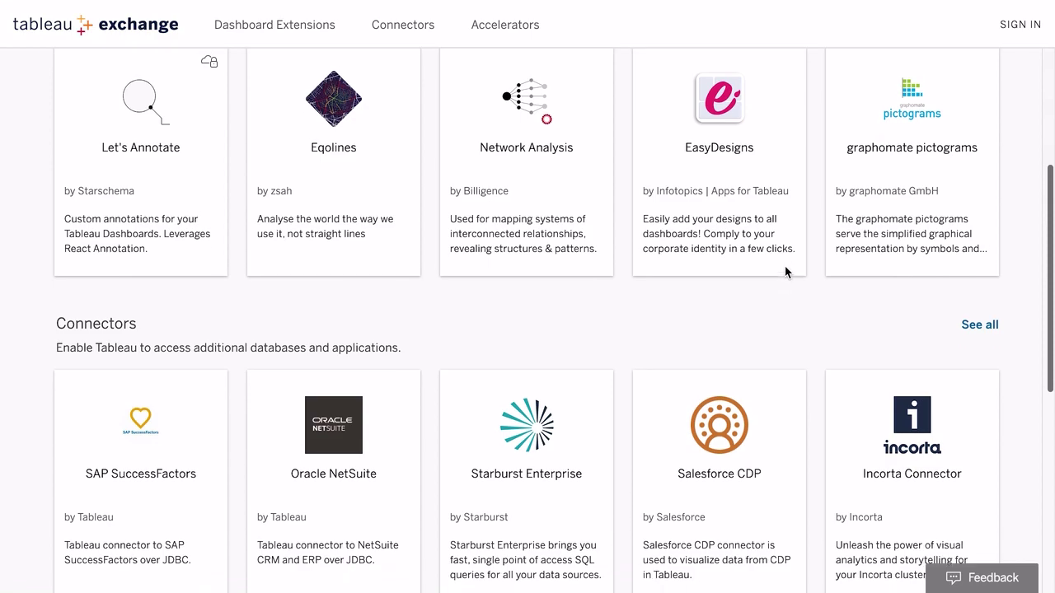
pyautogui.scroll(-5, 785, 272)
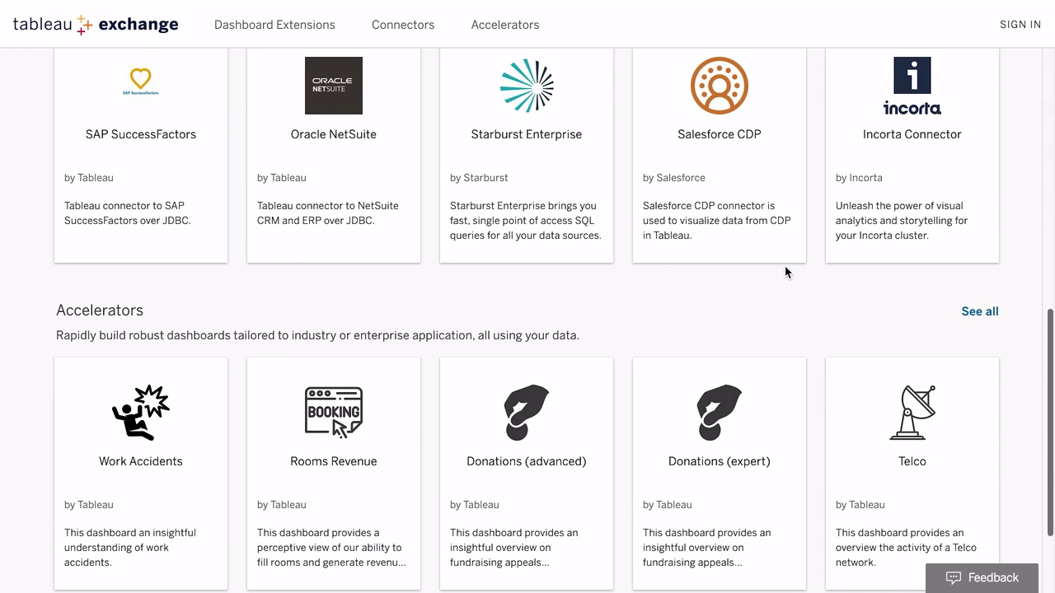
pyautogui.scroll(-2, 784, 266)
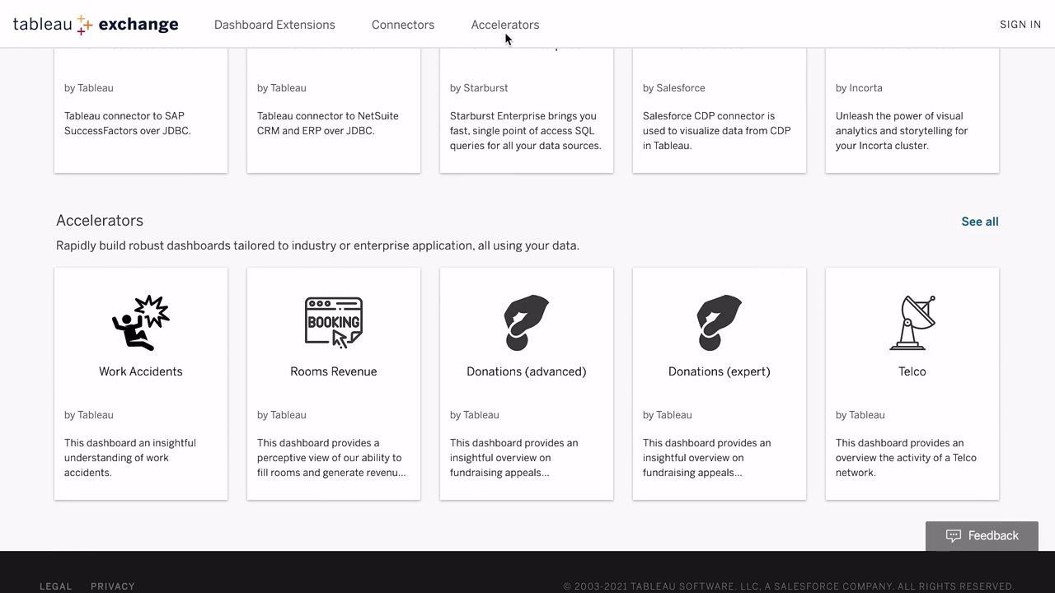
pyautogui.click(502, 26)
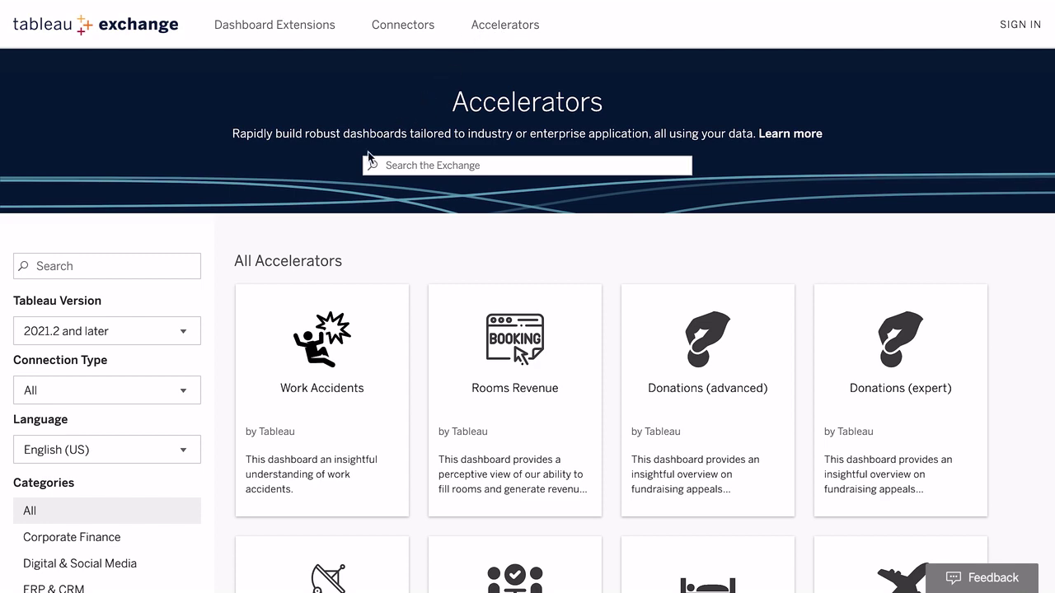
pyautogui.scroll(-4, 251, 260)
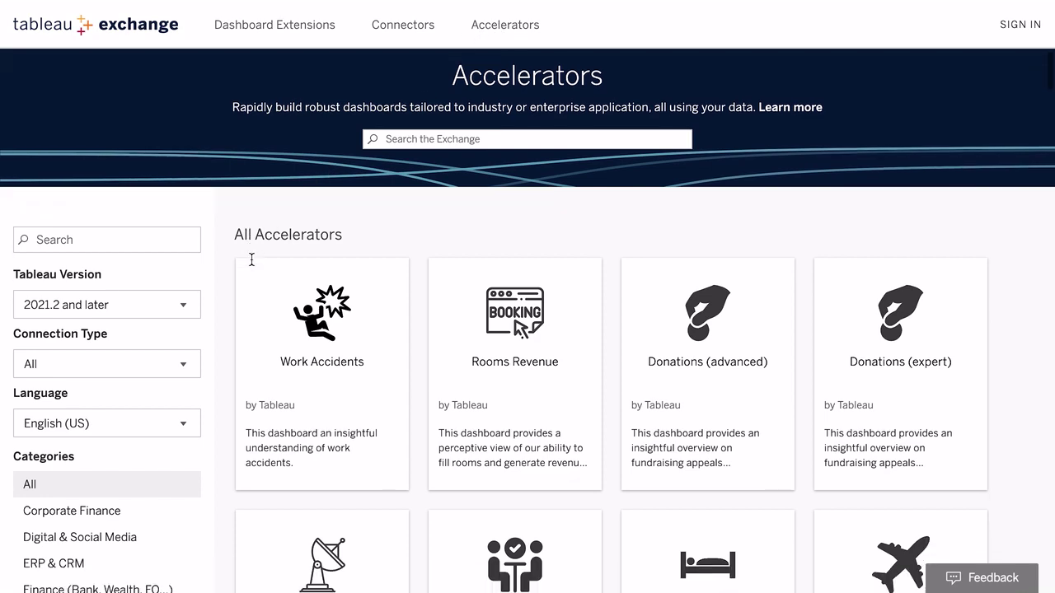
pyautogui.scroll(-2, 251, 261)
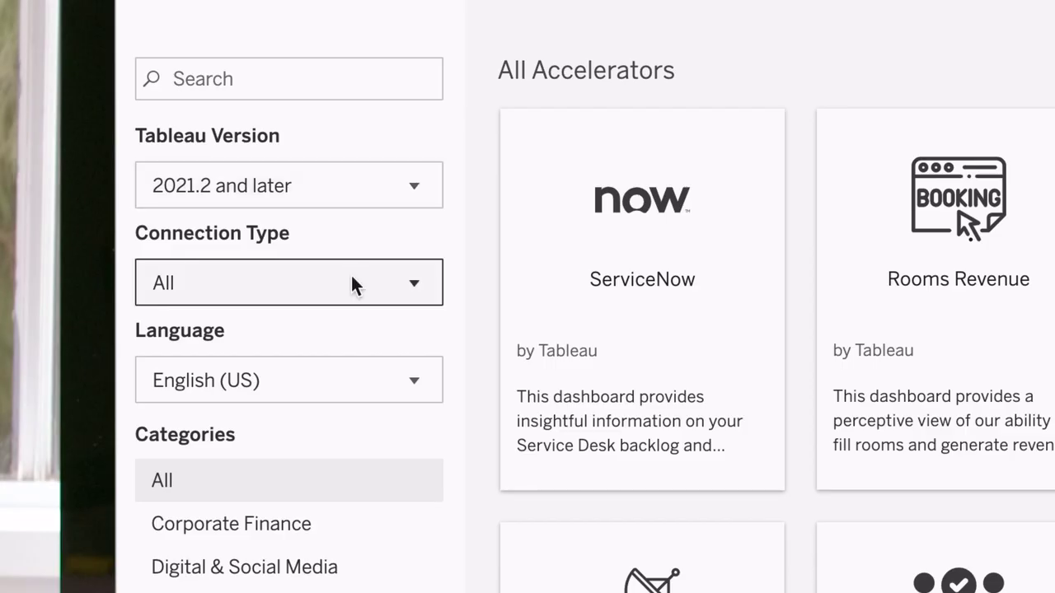
pyautogui.click(352, 283)
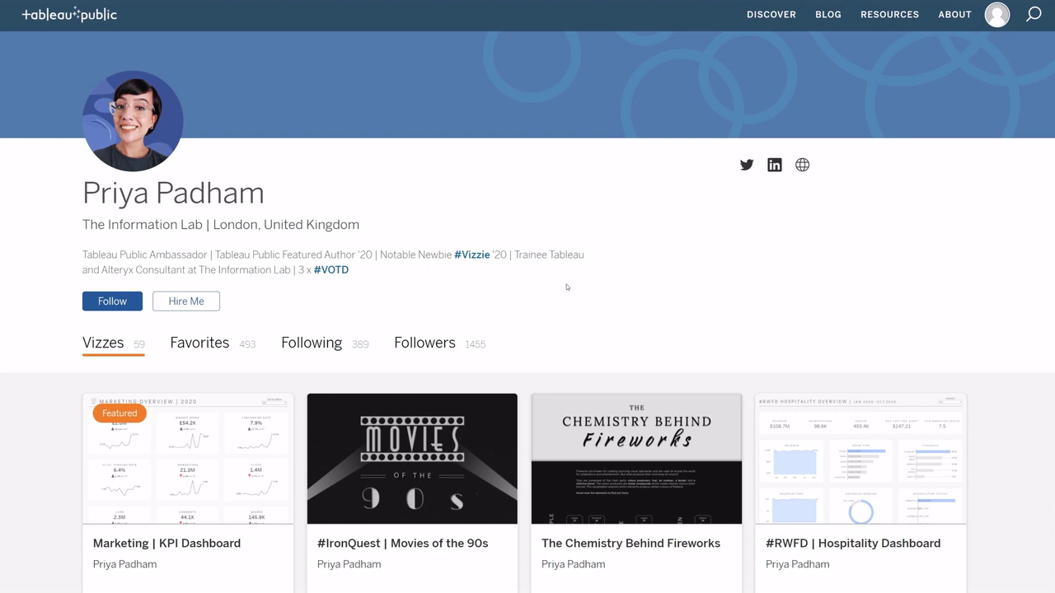
# Bring up the Hire Me message dialog on the author's profile
pyautogui.click(185, 301)
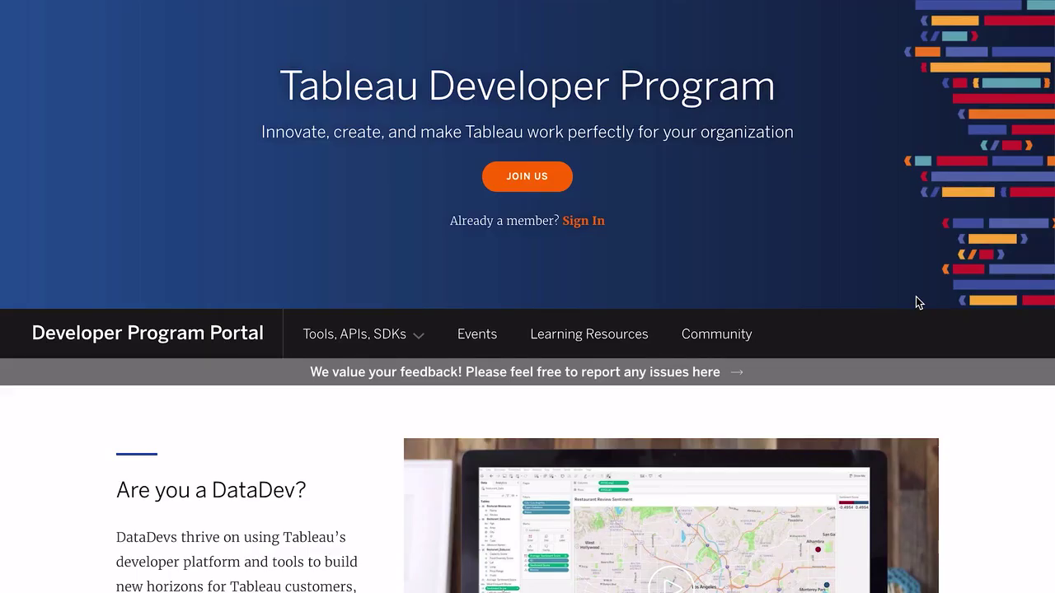
# Scroll down through the Why Join the Program section and back up to the top
pyautogui.scroll(-3, 916, 297)
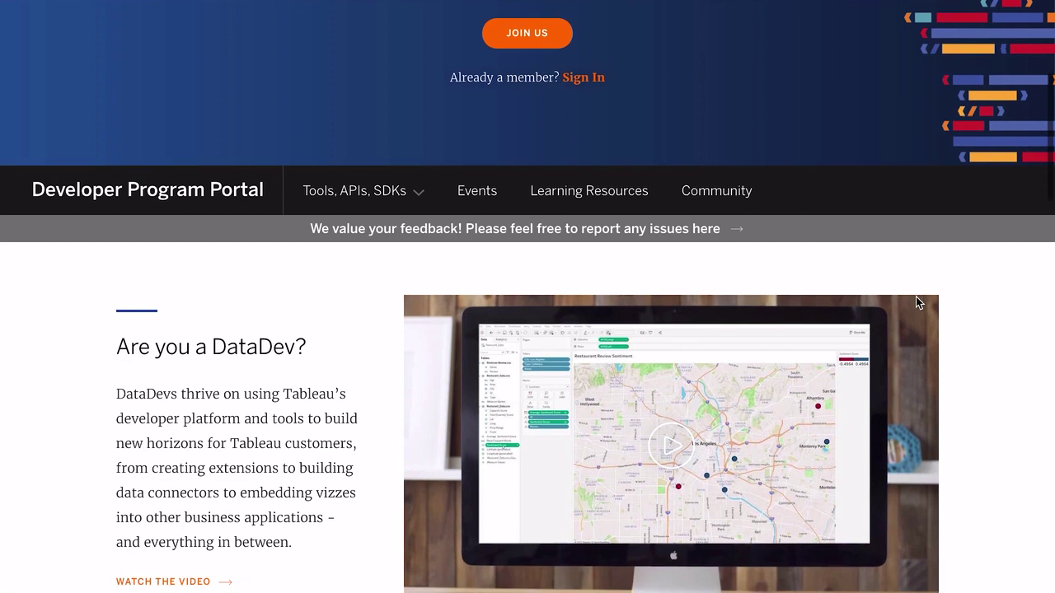
pyautogui.scroll(-2, 916, 296)
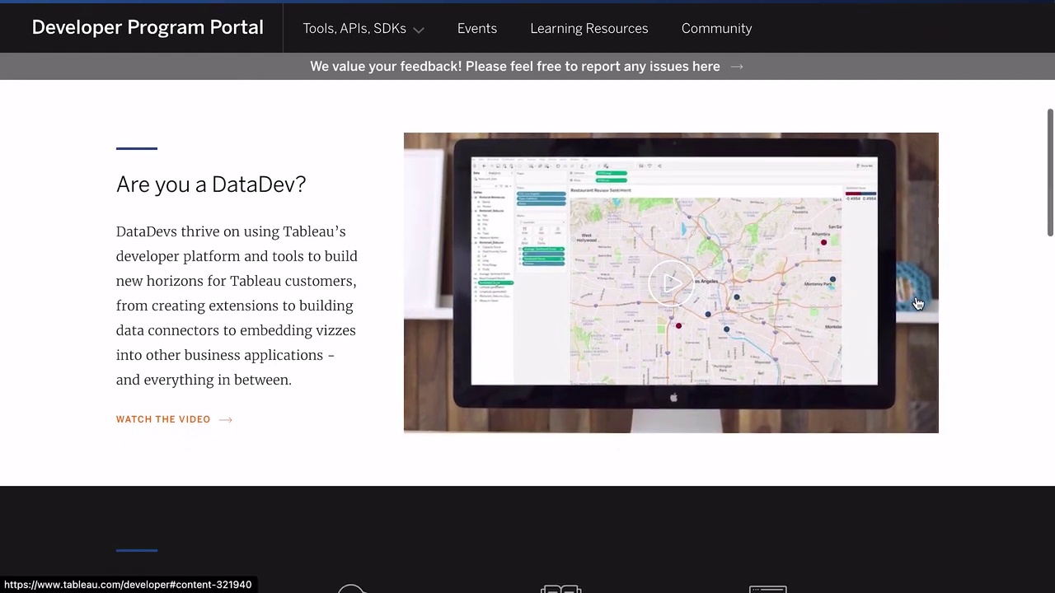
pyautogui.scroll(-2, 917, 304)
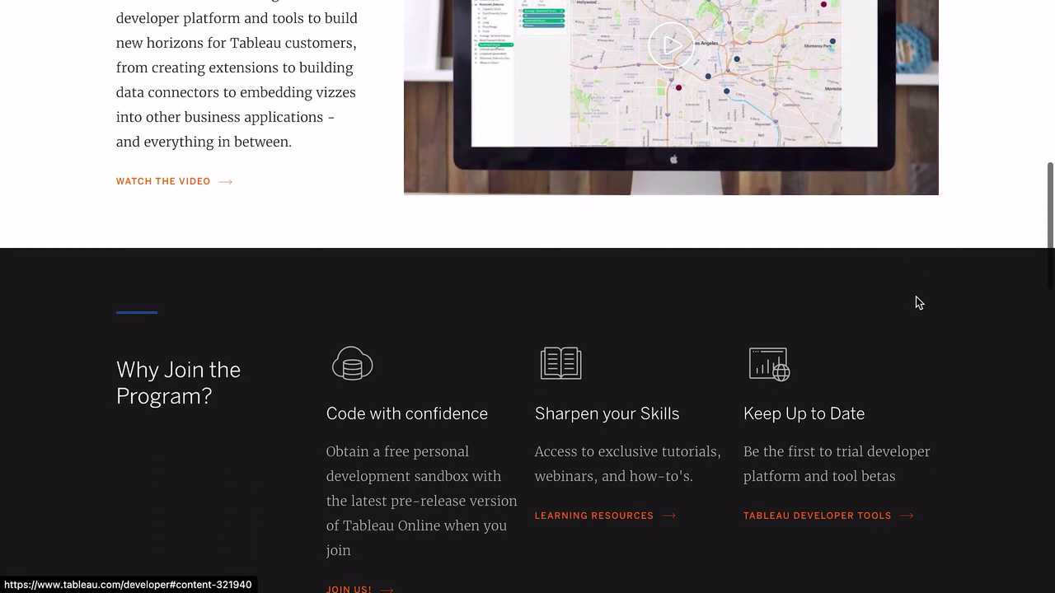
pyautogui.scroll(-3, 916, 297)
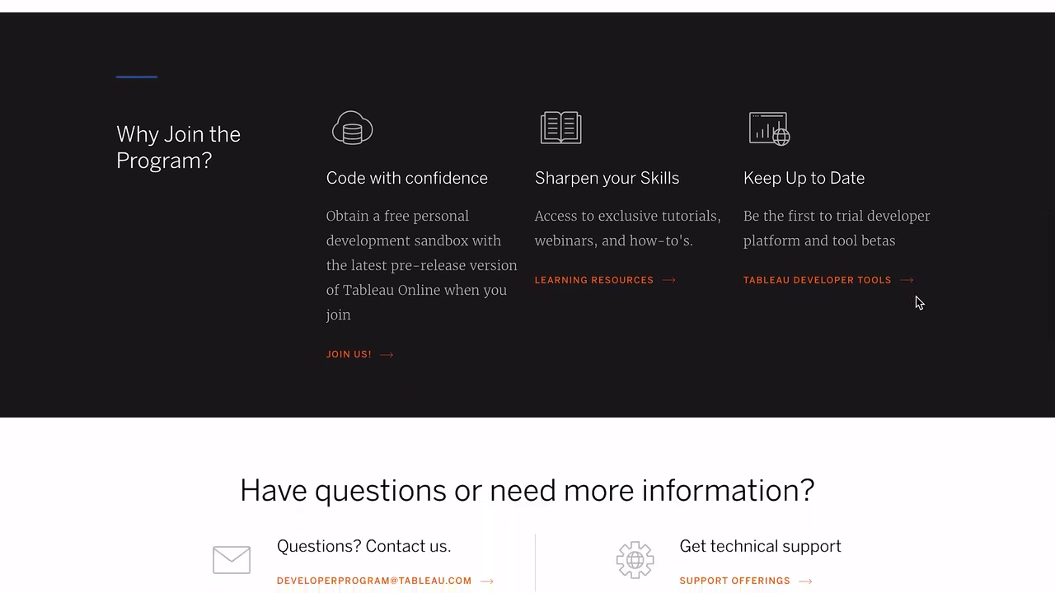
pyautogui.scroll(5, 915, 298)
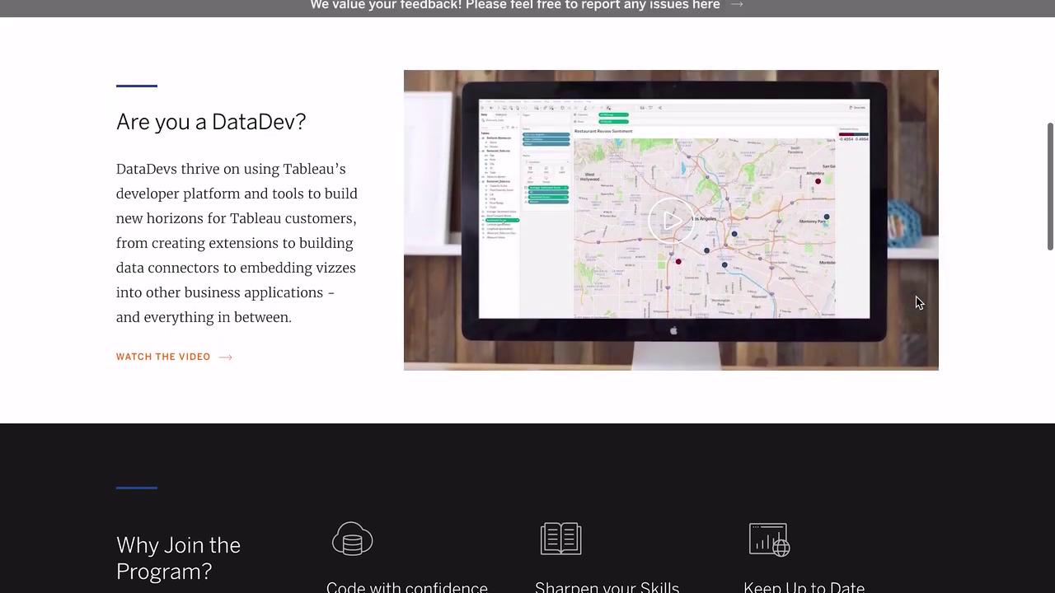
pyautogui.scroll(3, 916, 303)
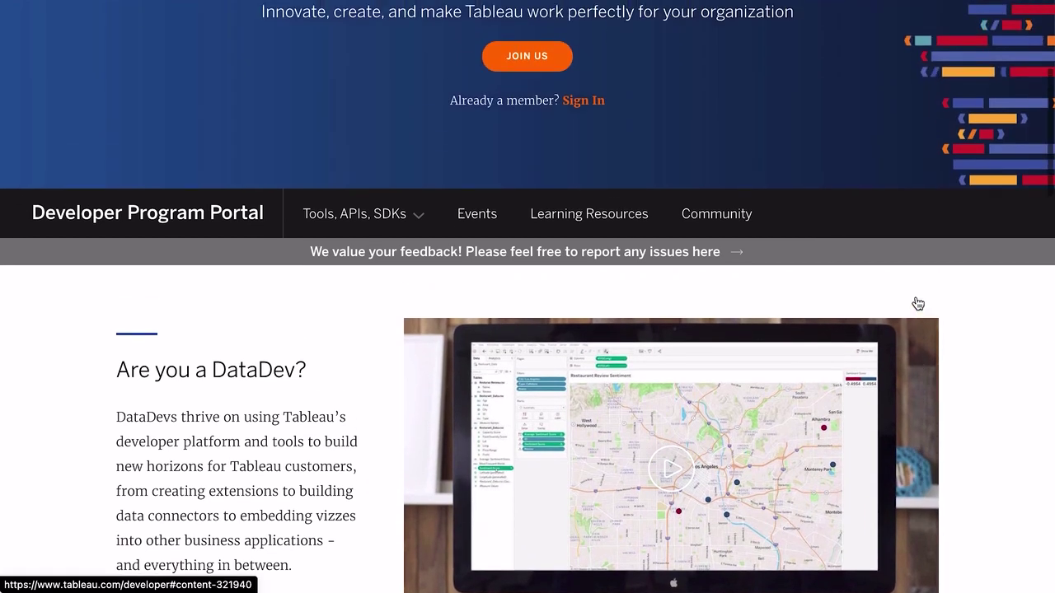
pyautogui.scroll(1, 918, 303)
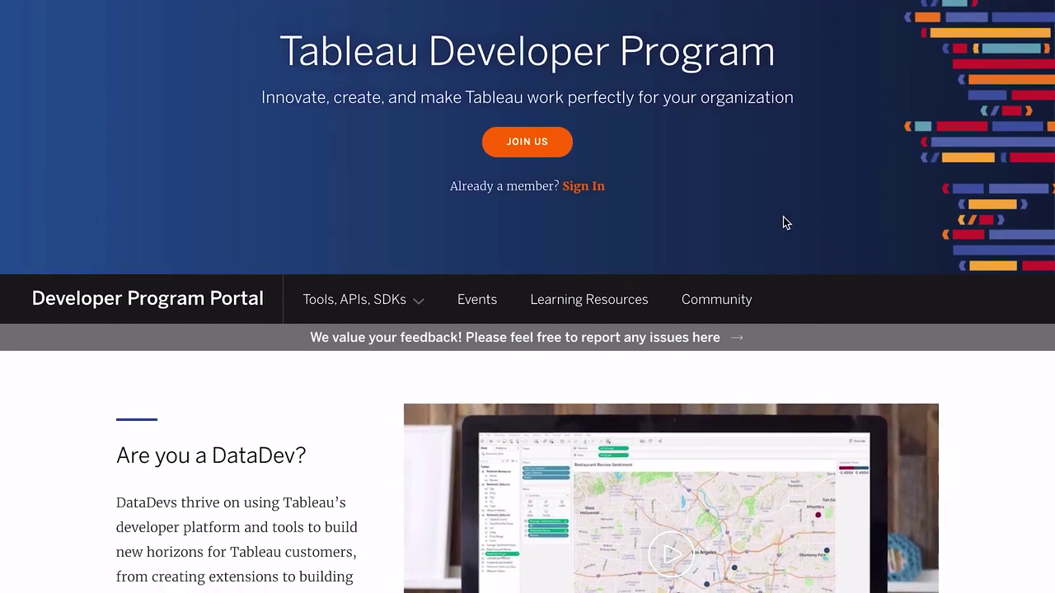